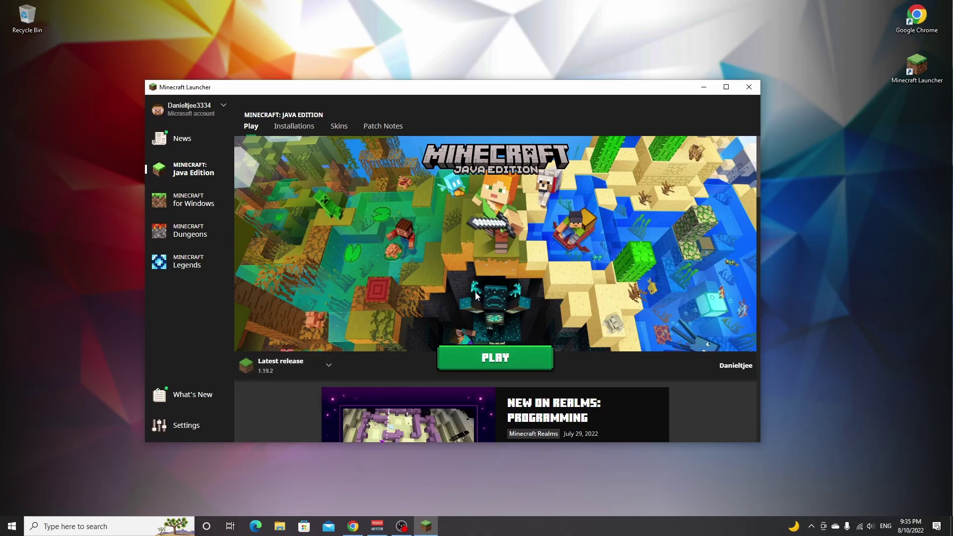
Step: Select the Latest release 1.19.2 installation of Minecraft Java Edition and launch the game
click(329, 364)
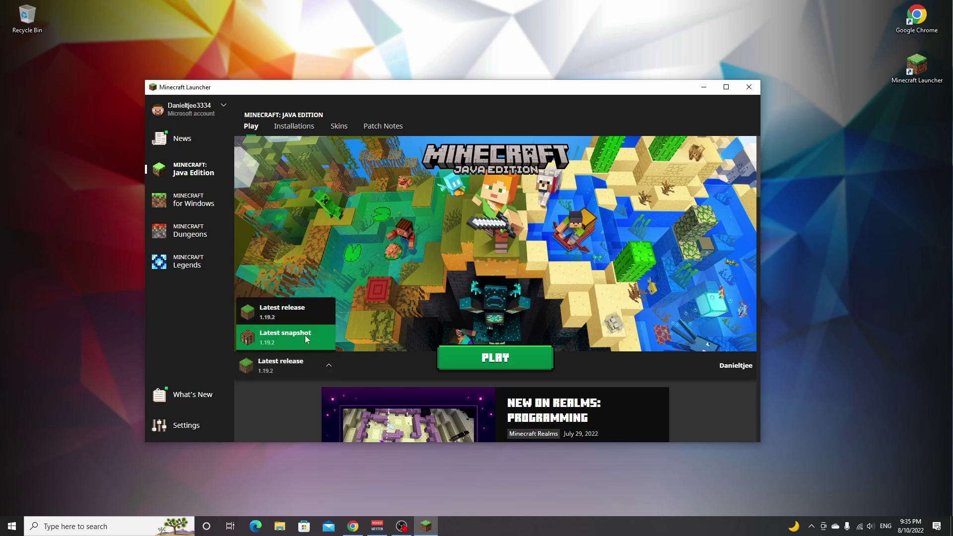
click(284, 318)
click(492, 355)
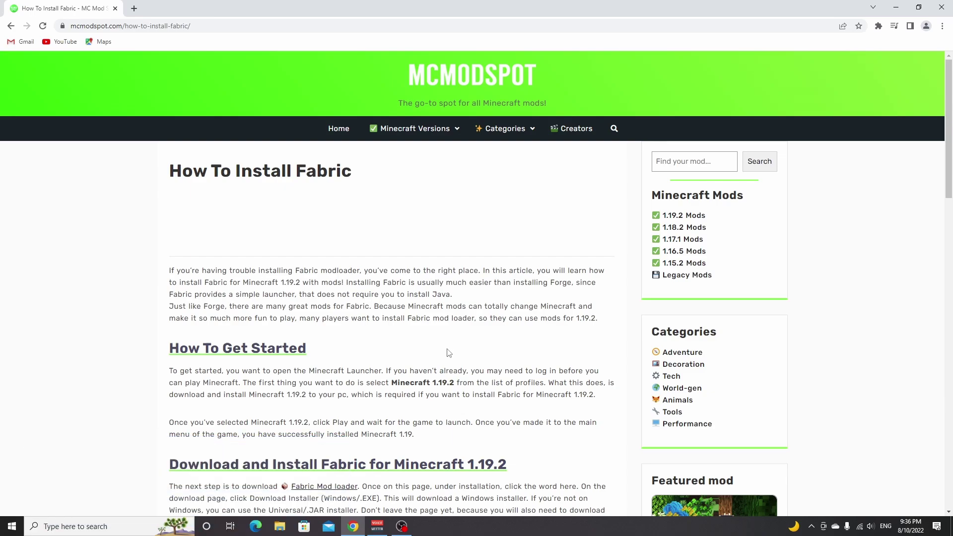
Step: Open the Fabric Mod loader link from the guide in its own tab and download the Fabric installer for Windows
scroll(448, 353, down, 4)
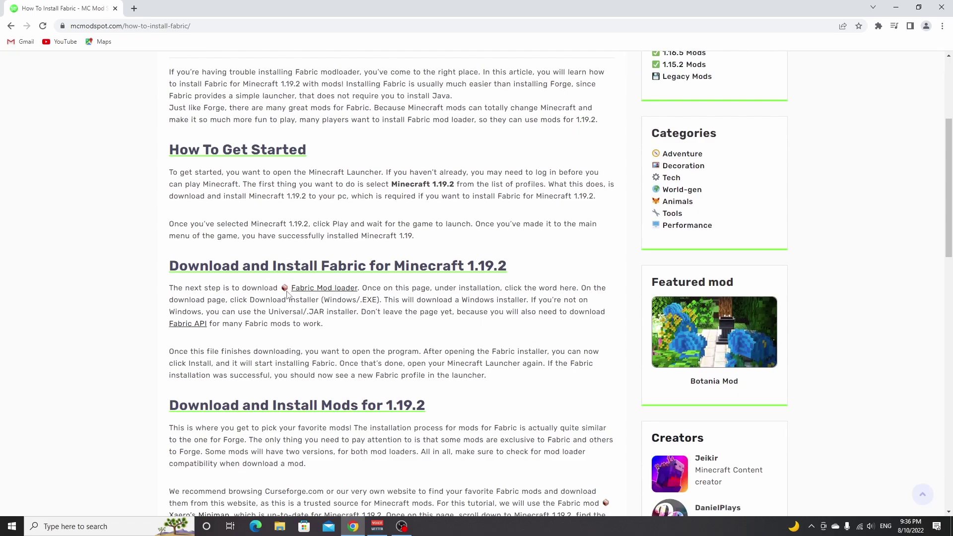
right_click(323, 290)
click(368, 297)
click(199, 5)
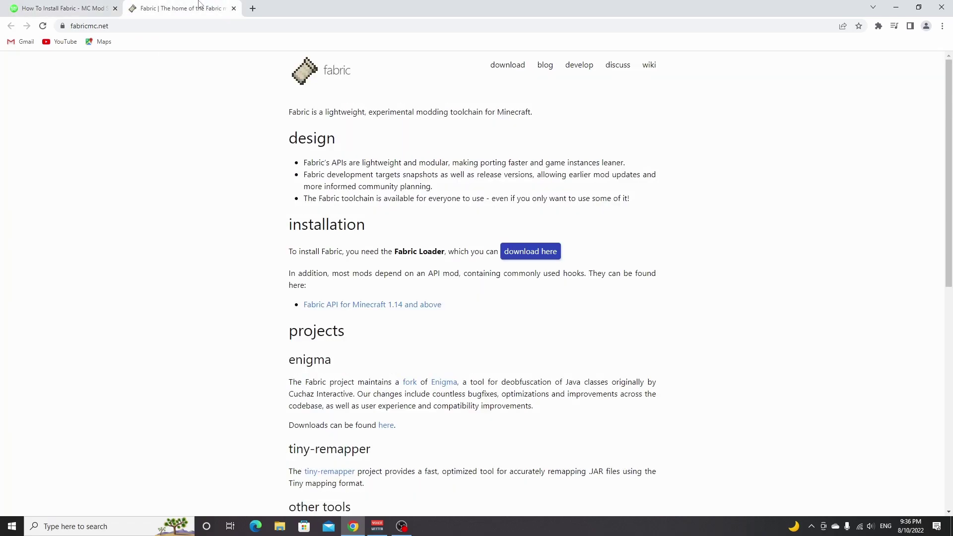
click(522, 254)
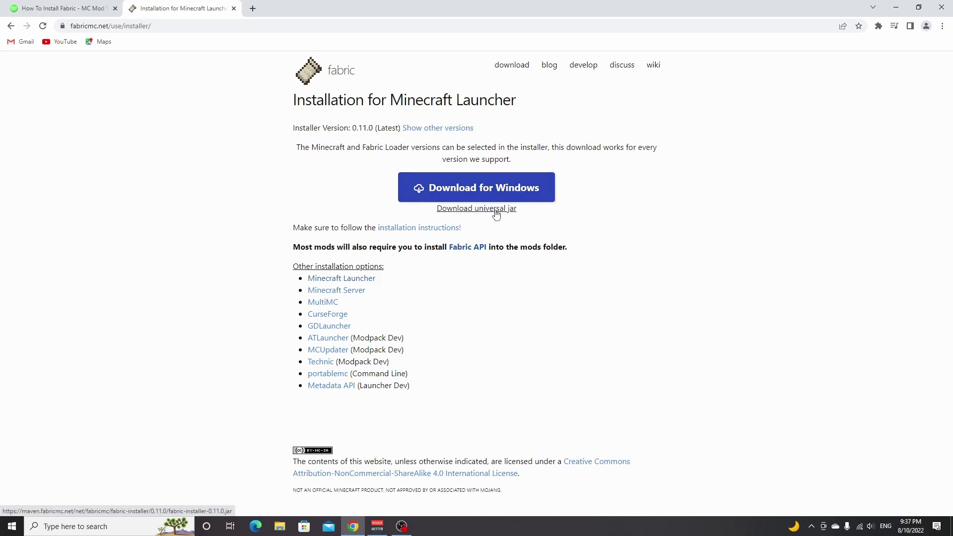
click(476, 188)
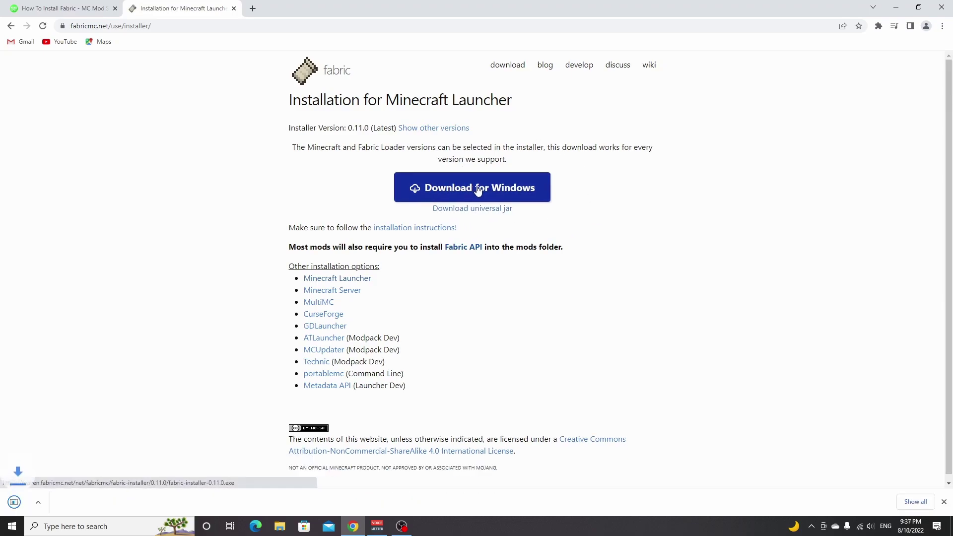
Step: Run the downloaded Fabric installer to install loader 0.14.9 for Minecraft 1.19.2, and close the installer
click(64, 501)
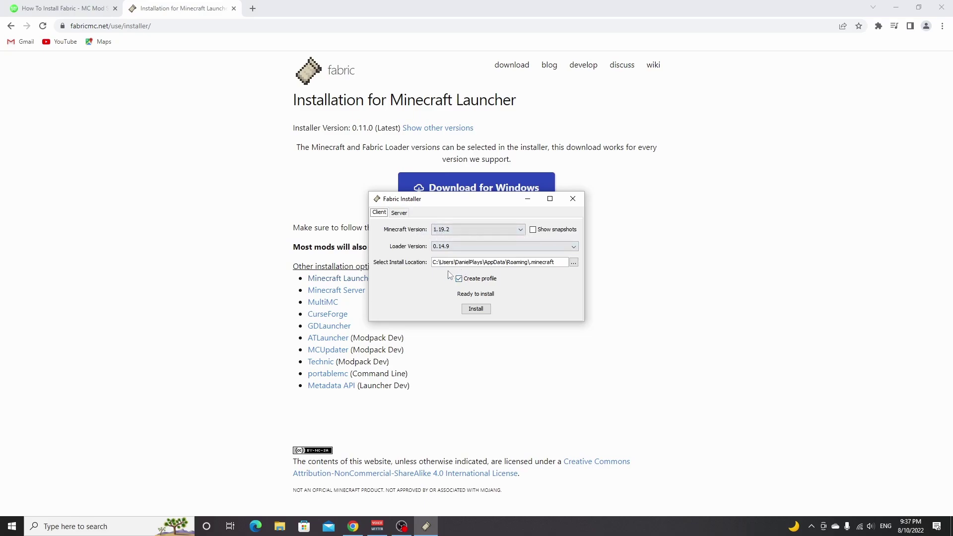
click(476, 309)
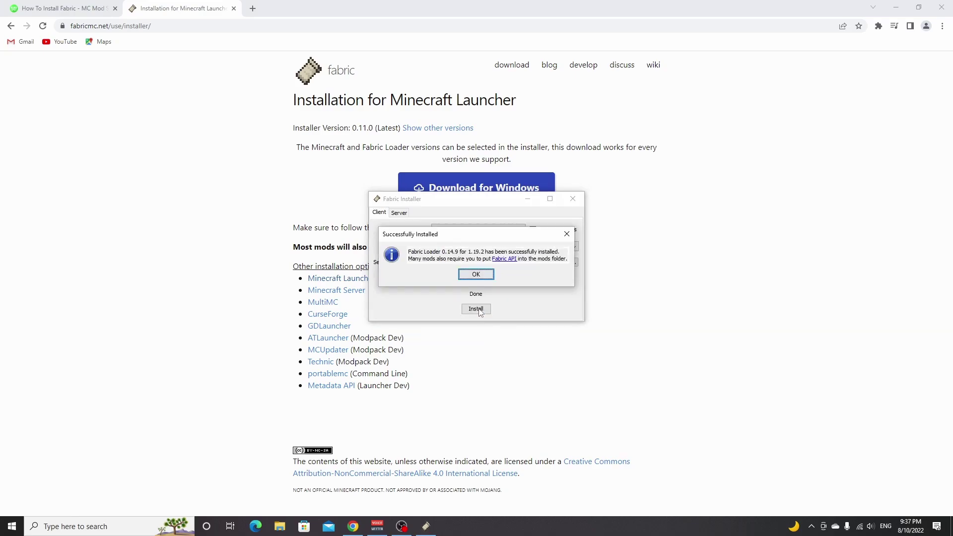
click(485, 276)
click(572, 198)
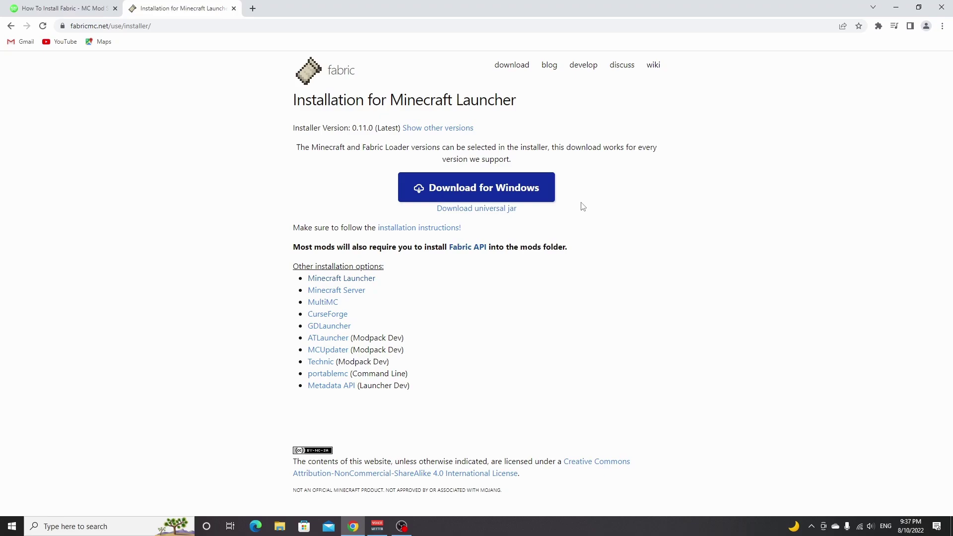
Step: Download Fabric API 0.59.0 for Minecraft 1.19.2 from the guide's Fabric API link and place the jar on the desktop
key(ctrl+shift+Tab)
scroll(400, 338, up, 2)
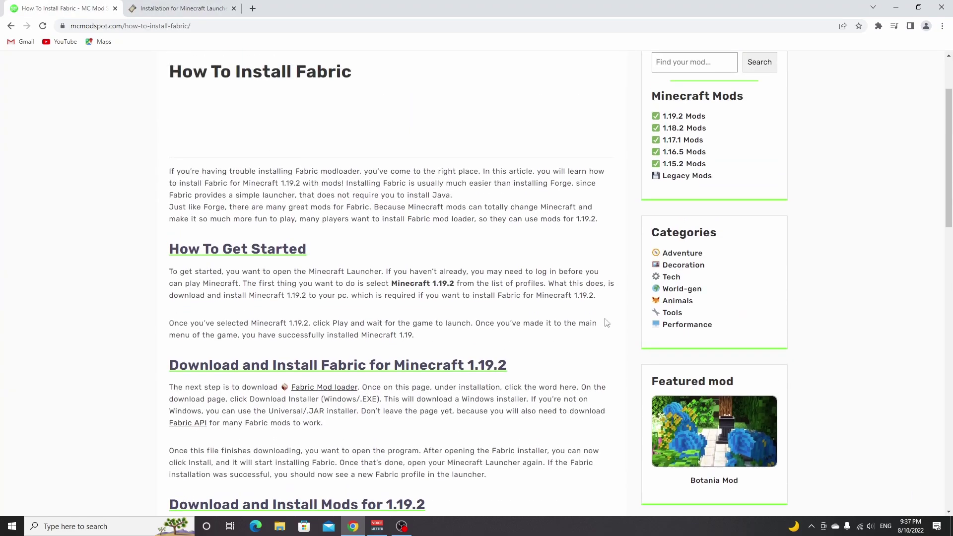
scroll(644, 125, up, 2)
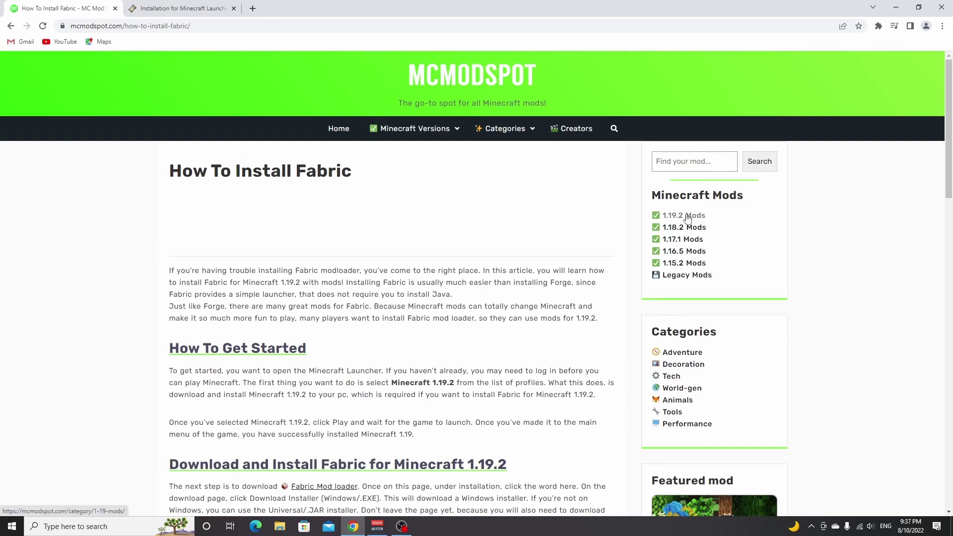
scroll(568, 234, down, 5)
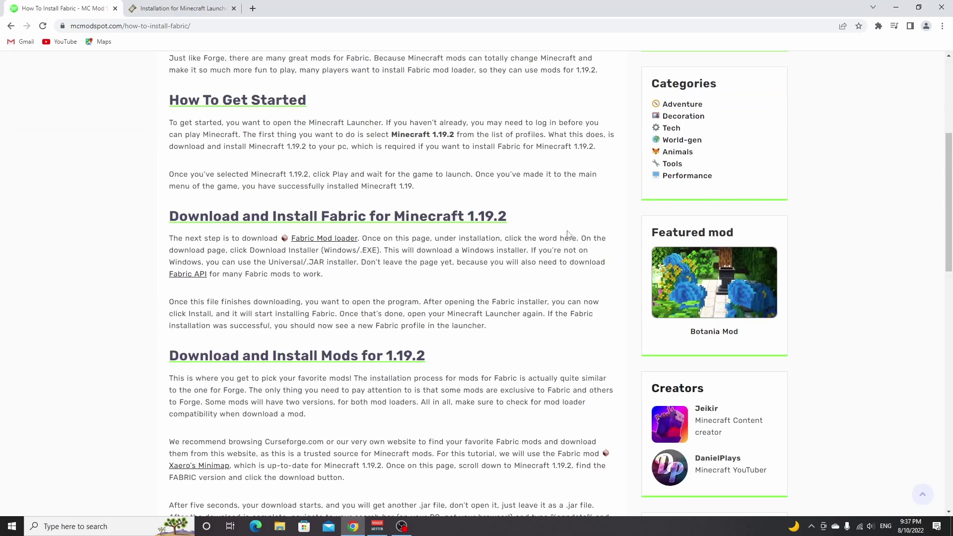
right_click(192, 277)
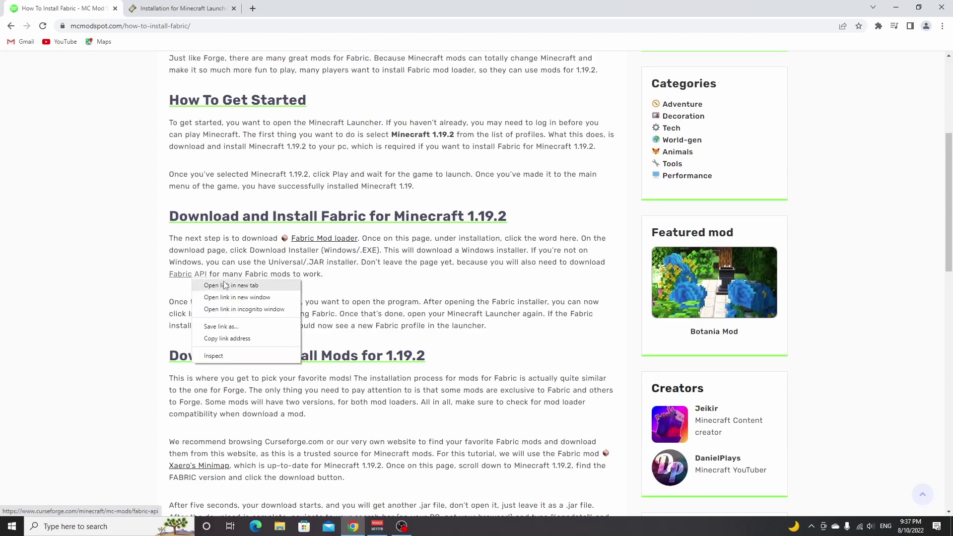
click(225, 285)
click(282, 8)
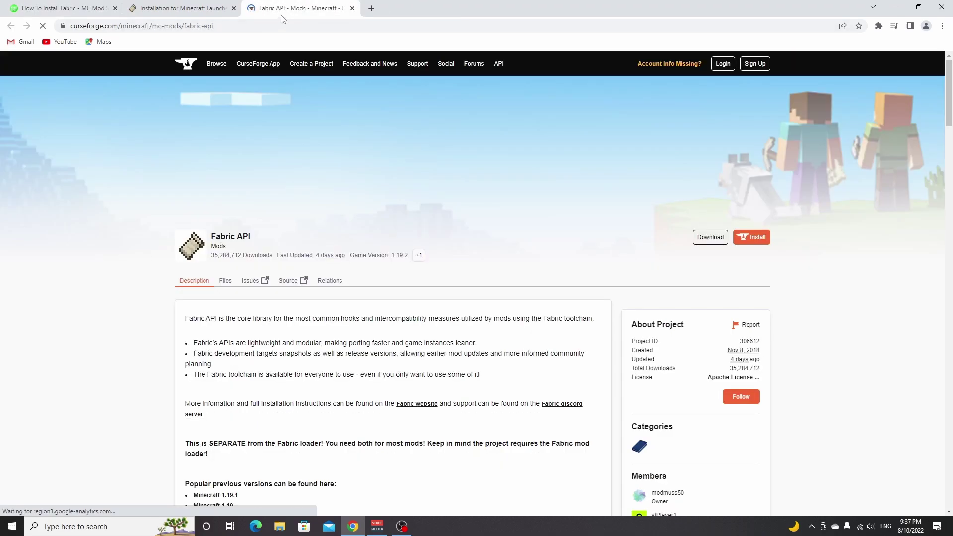
scroll(591, 181, down, 5)
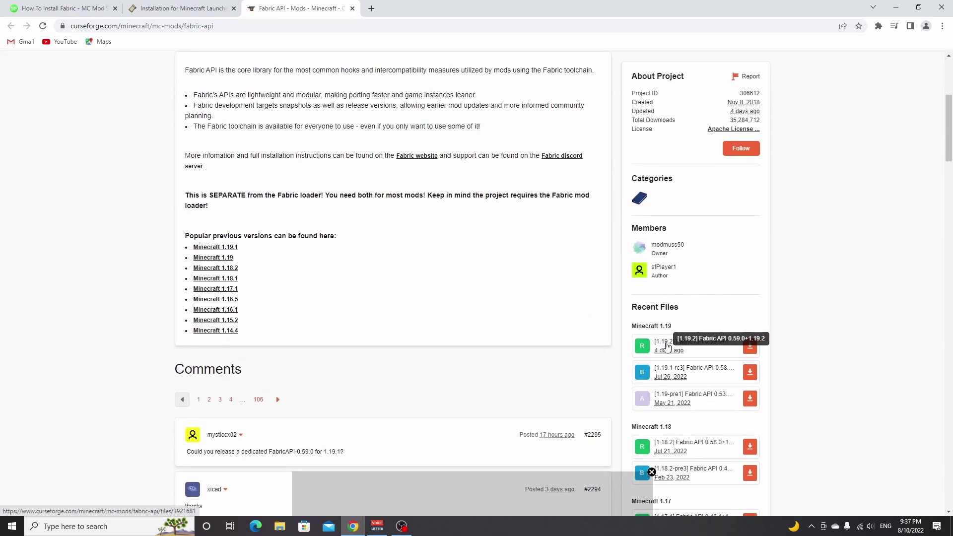
click(750, 345)
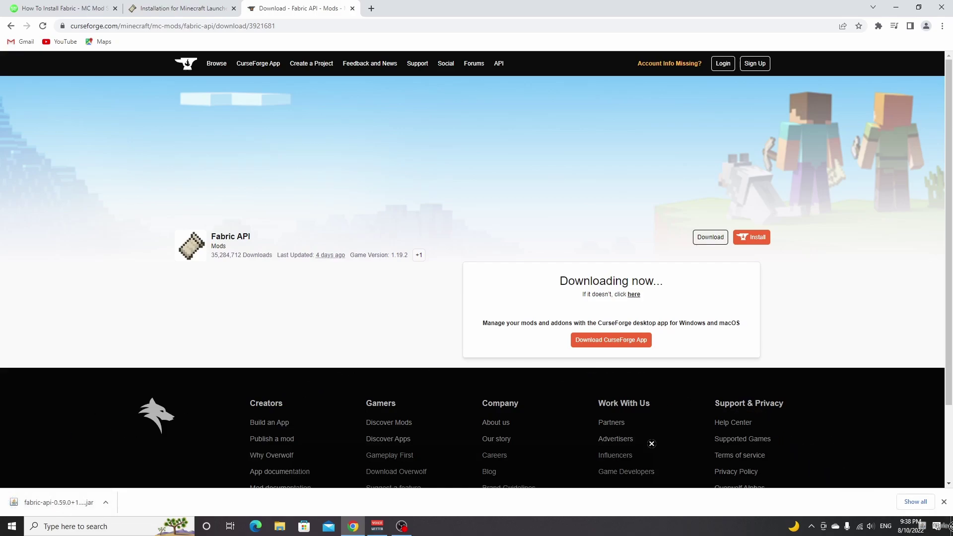
drag(949, 525, 88, 20)
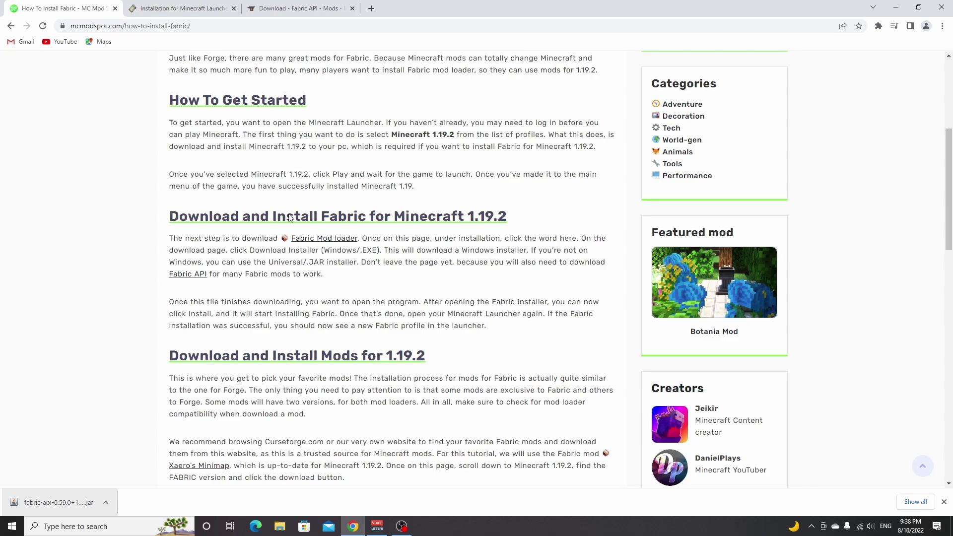
Step: Download Xaero's Minimap v22.13.0 for Fabric 1.19.2 through the guide's link and place the jar on the desktop
scroll(375, 280, down, 3)
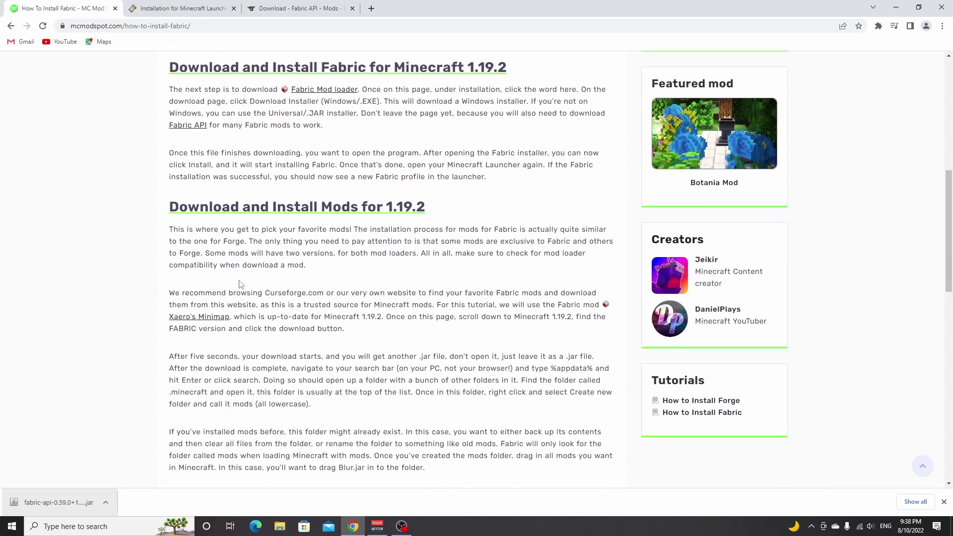
click(202, 318)
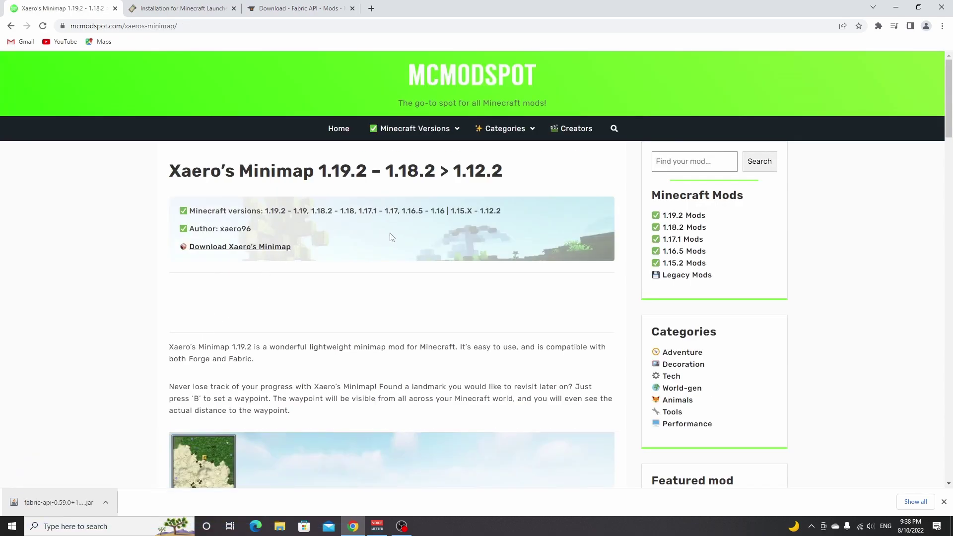
click(234, 247)
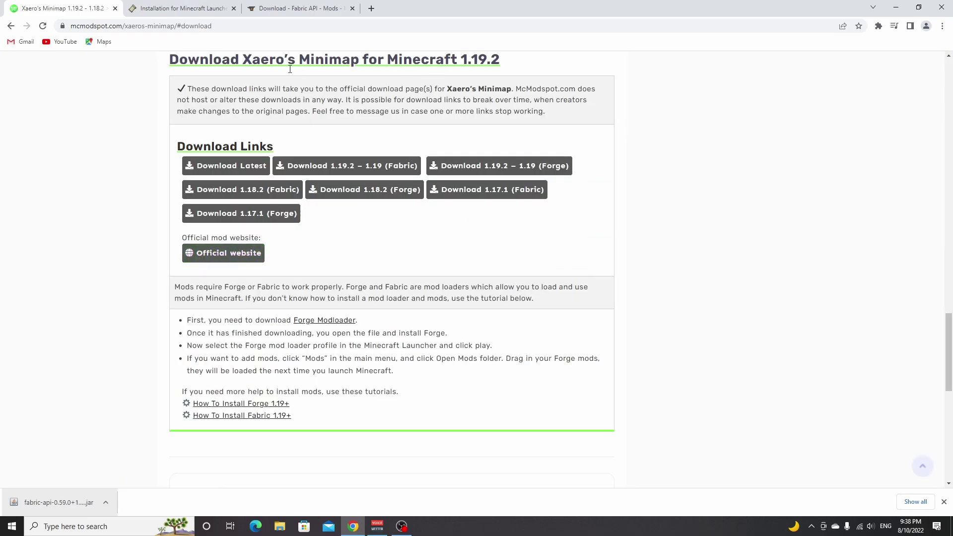
click(330, 168)
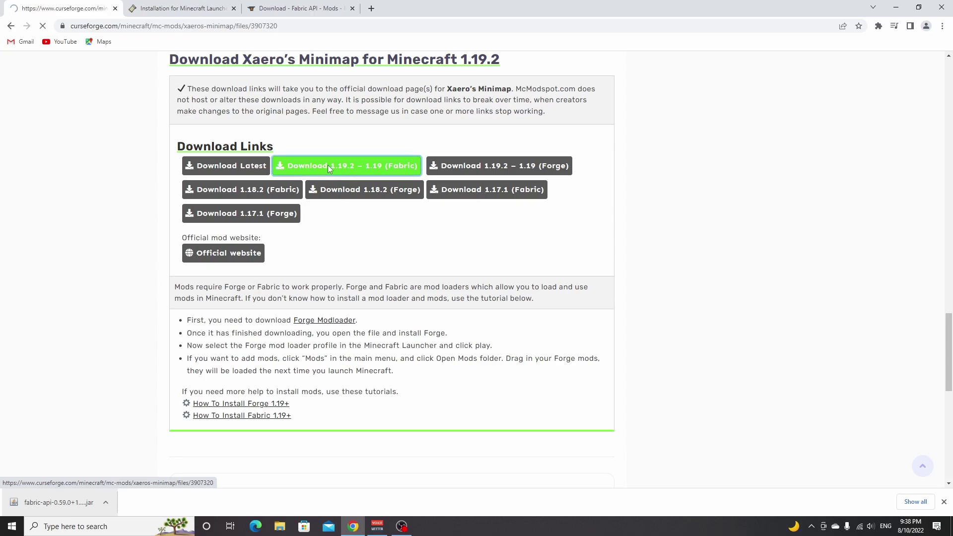
scroll(359, 172, down, 3)
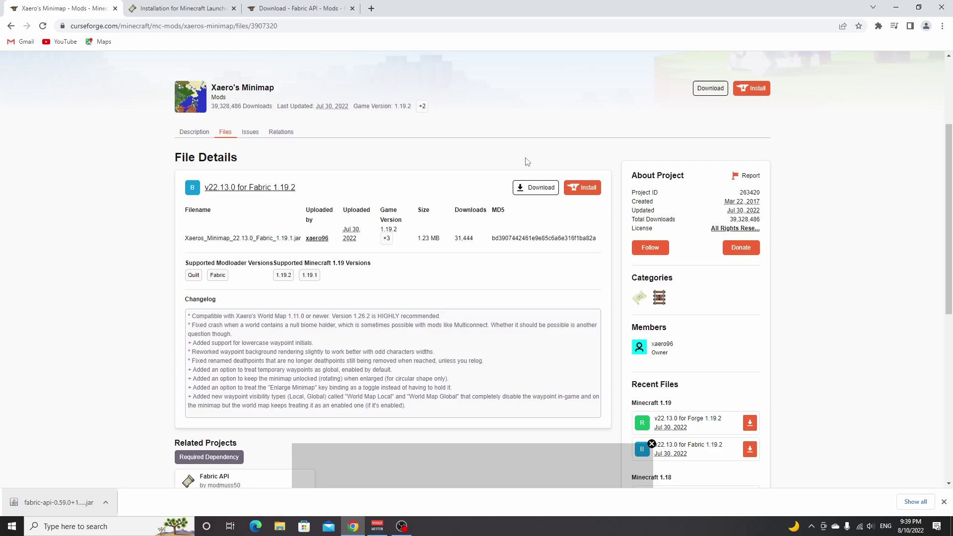
click(534, 193)
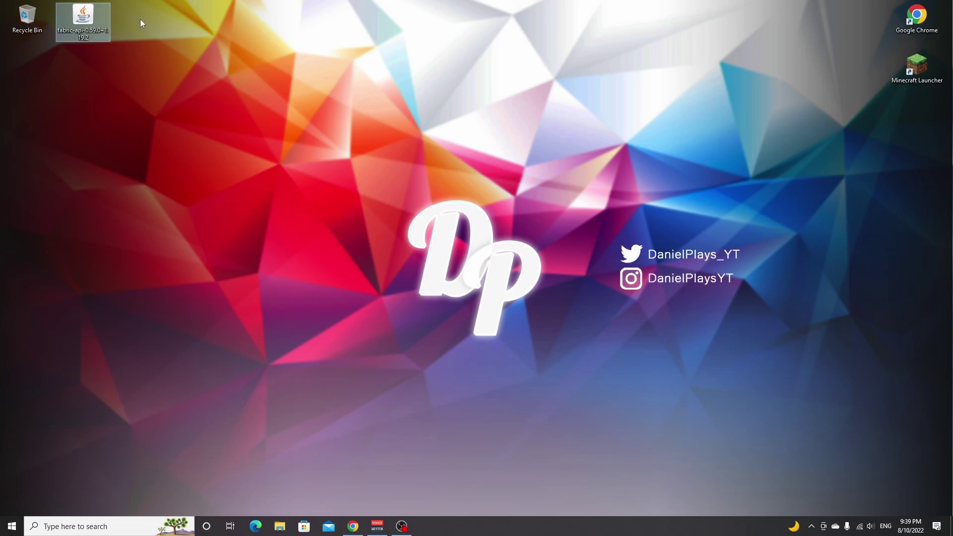
click(139, 19)
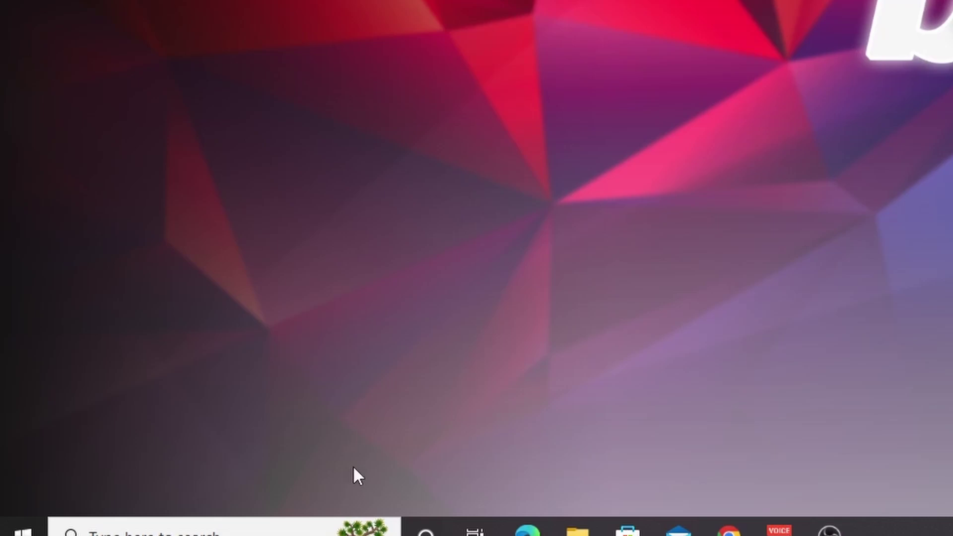
Step: Open the %appdata% location with the Run command and go into its .minecraft folder
key(super+r)
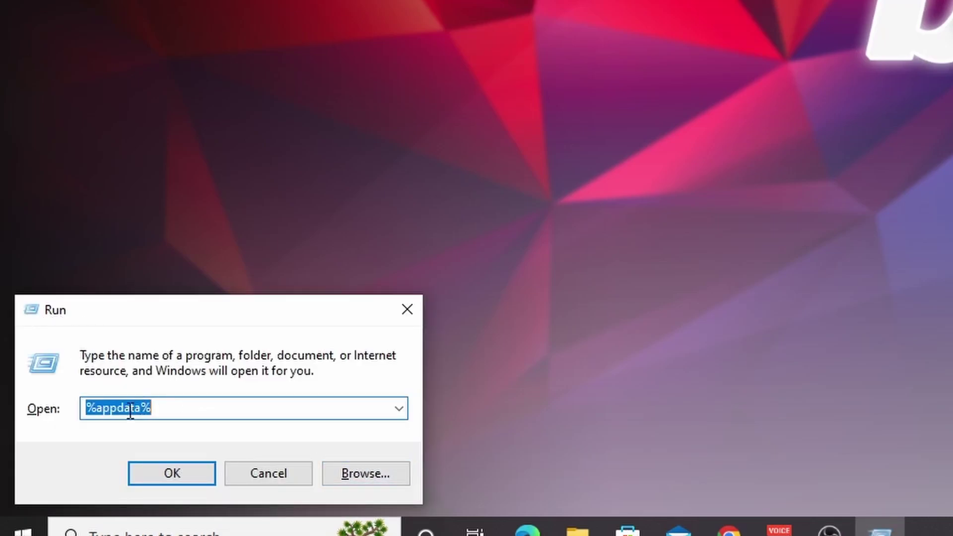
click(152, 408)
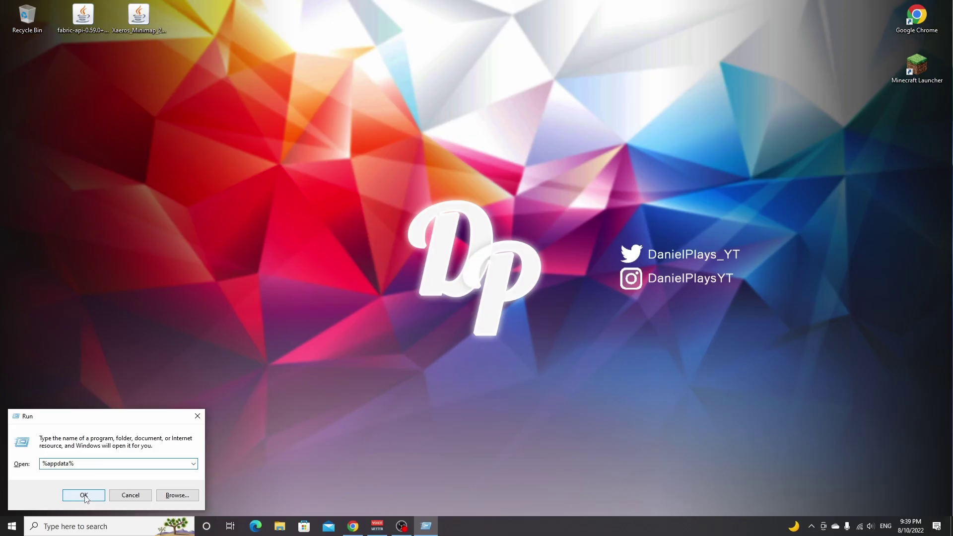
click(171, 473)
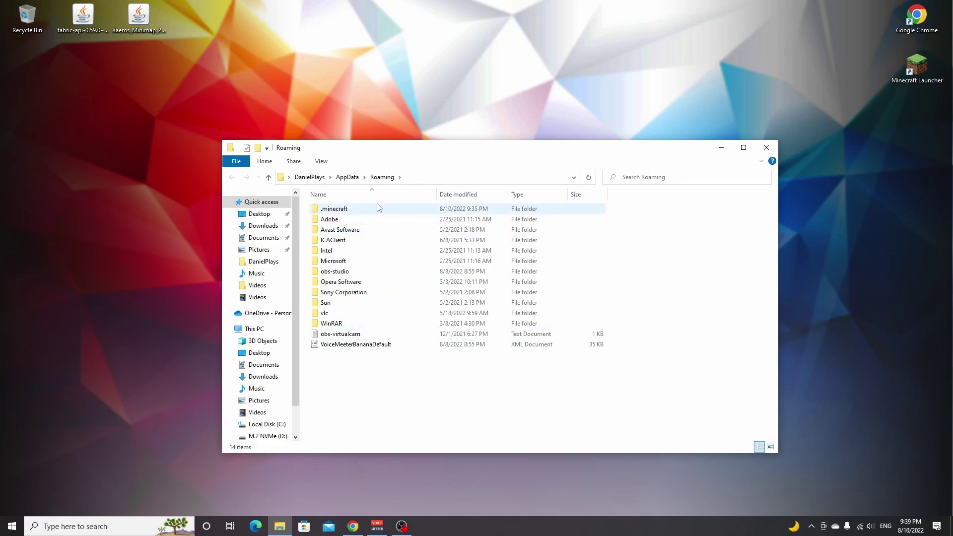
double_click(337, 209)
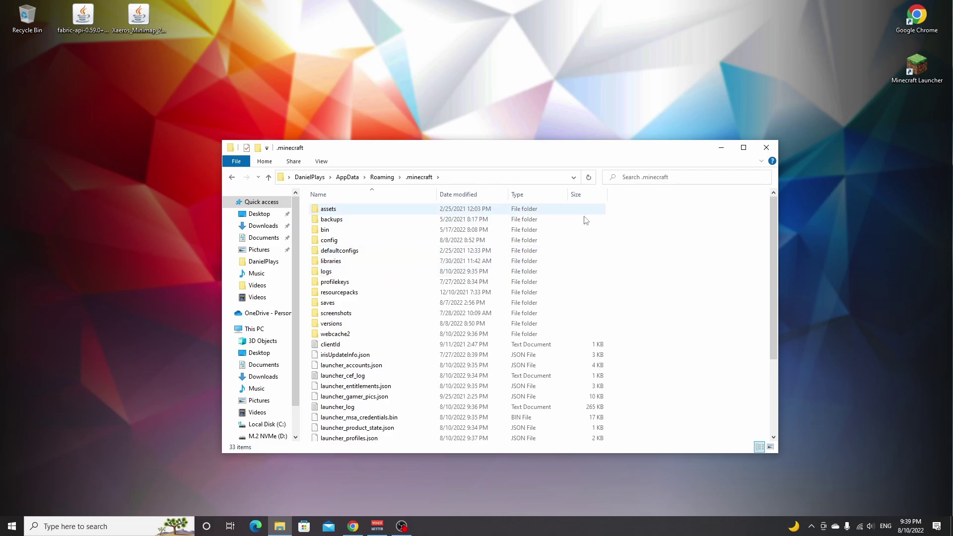
Step: Create a new folder named mods inside the .minecraft folder
right_click(626, 288)
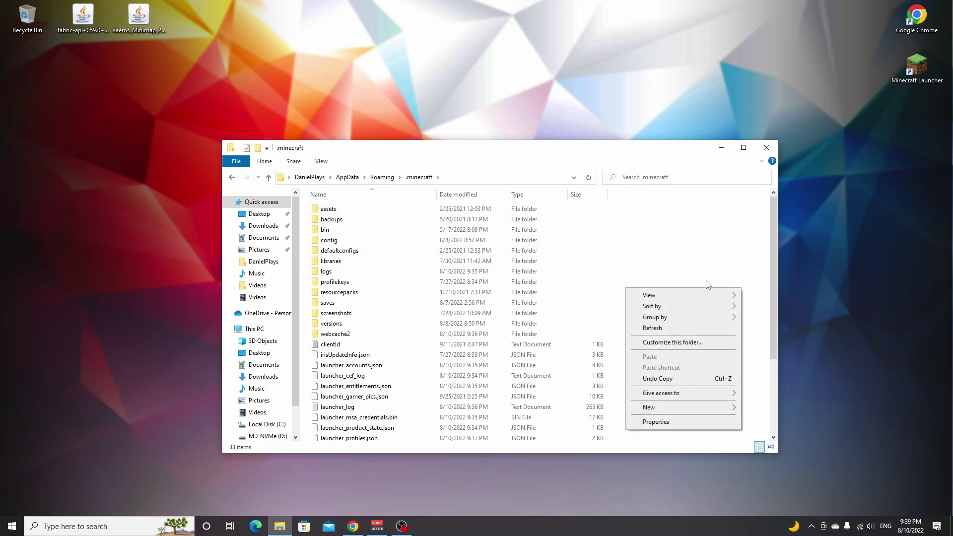
mouse_move(714, 407)
click(762, 408)
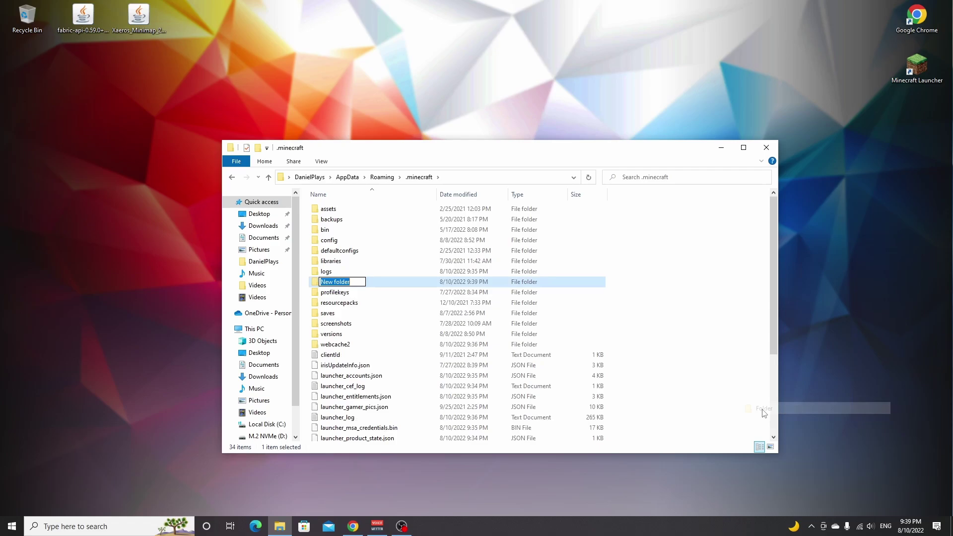
text(mods)
key(Return)
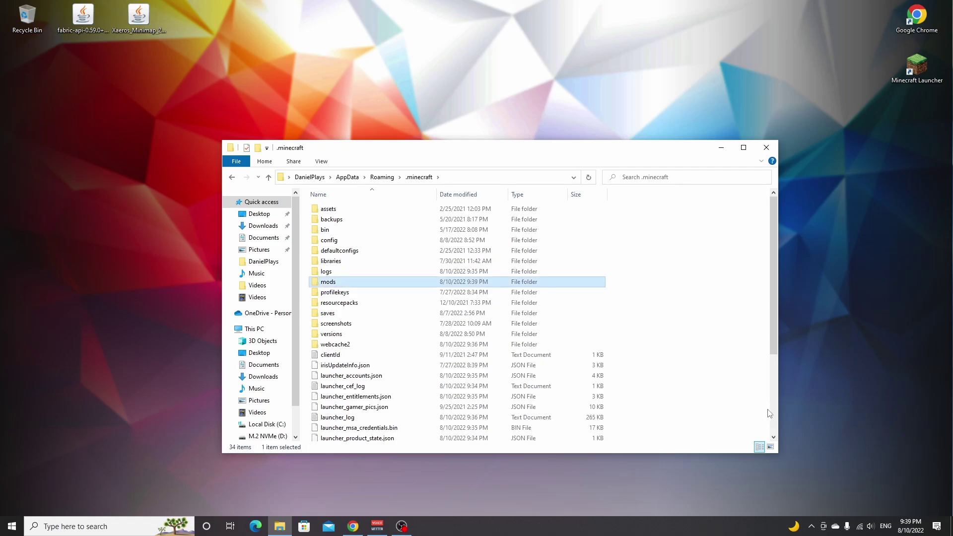
Step: Move the Fabric API and Xaero's Minimap jars from the desktop into the mods folder, and close the folder window
double_click(392, 282)
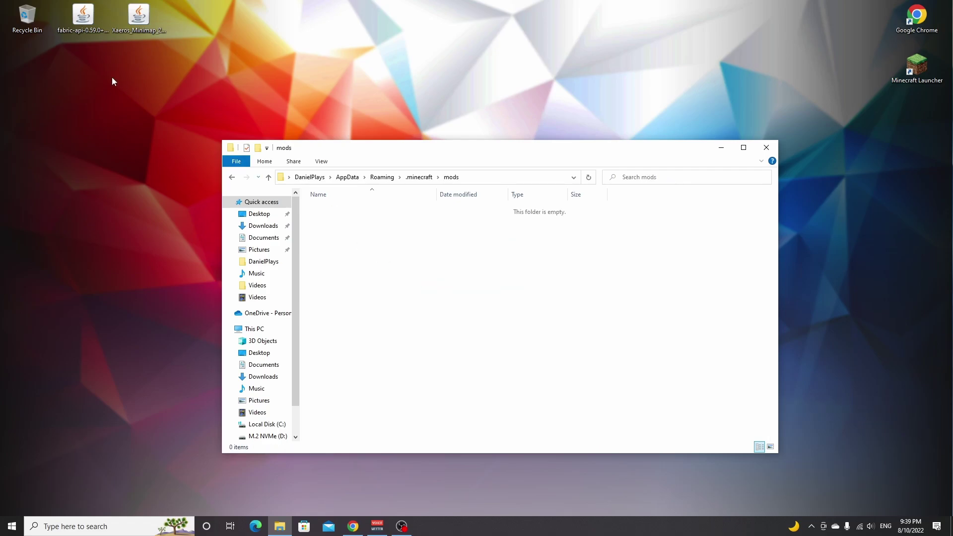
drag(83, 18, 340, 251)
drag(139, 17, 377, 279)
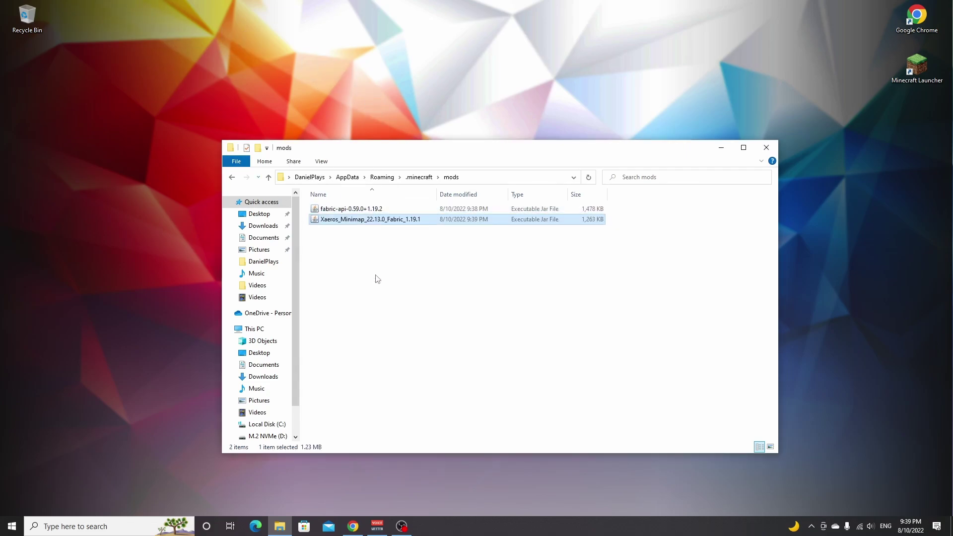
click(764, 148)
Step: Switch to the Minecraft Launcher and start the game with the fabric-loader-1.19.2 installation
double_click(916, 67)
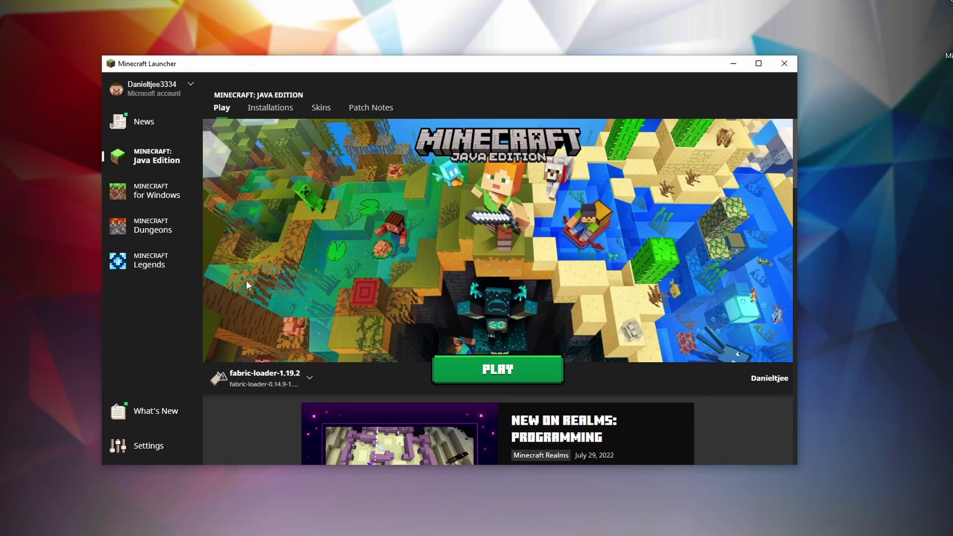
mouse_move(244, 375)
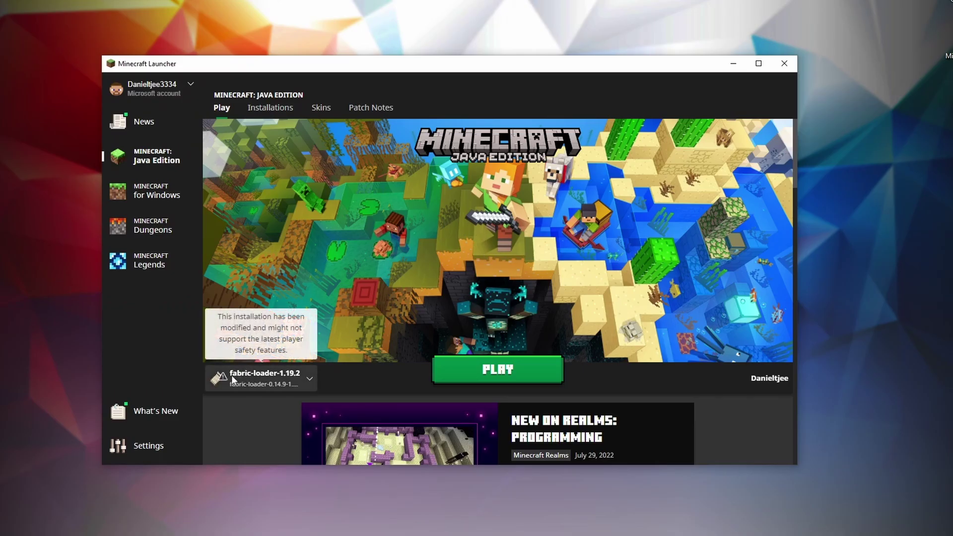
click(284, 377)
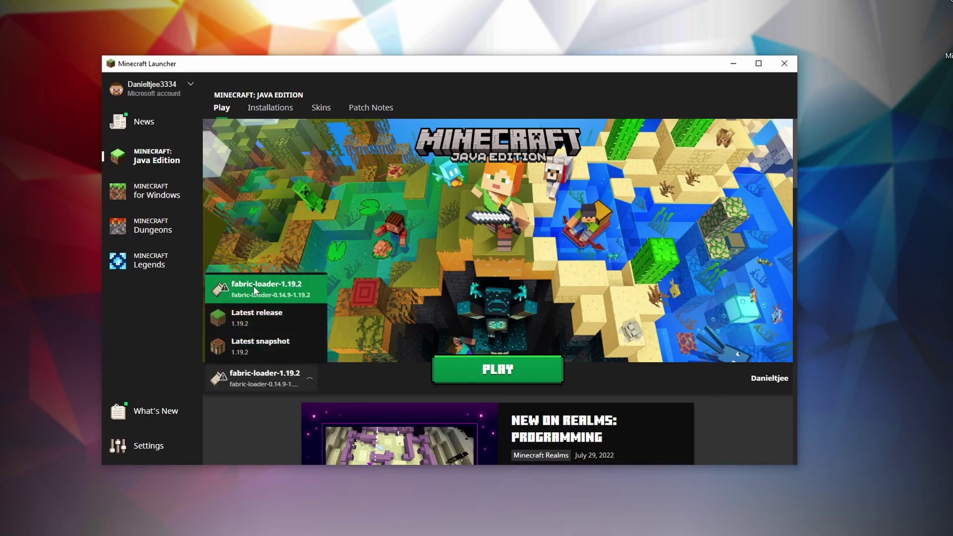
click(405, 290)
click(521, 368)
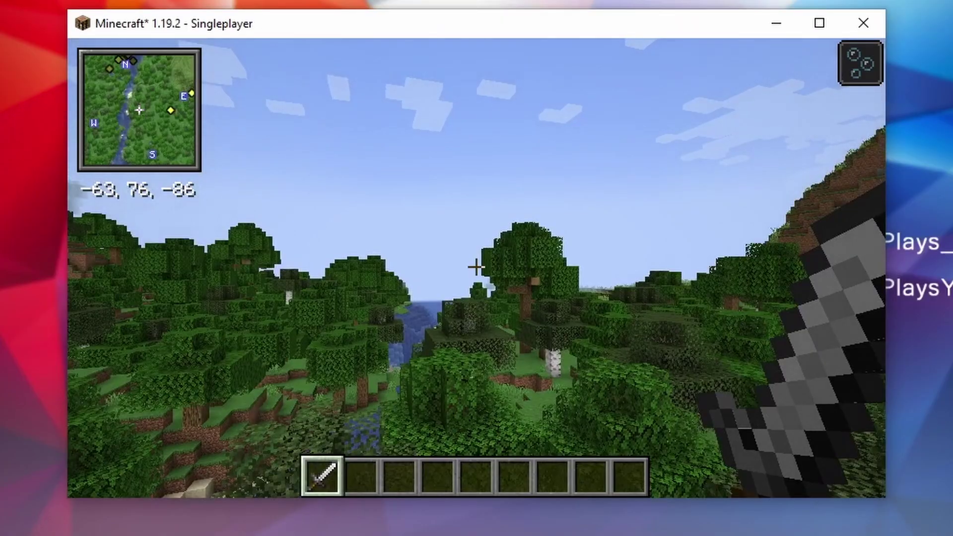
Step: Check the minimap in the single-player world by enlarging it and returning it to normal size
key(m)
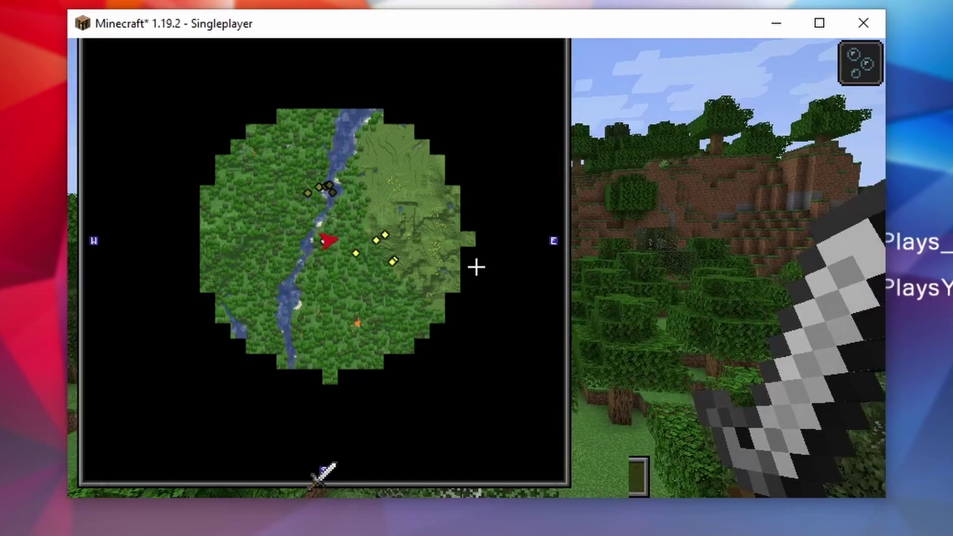
key(m)
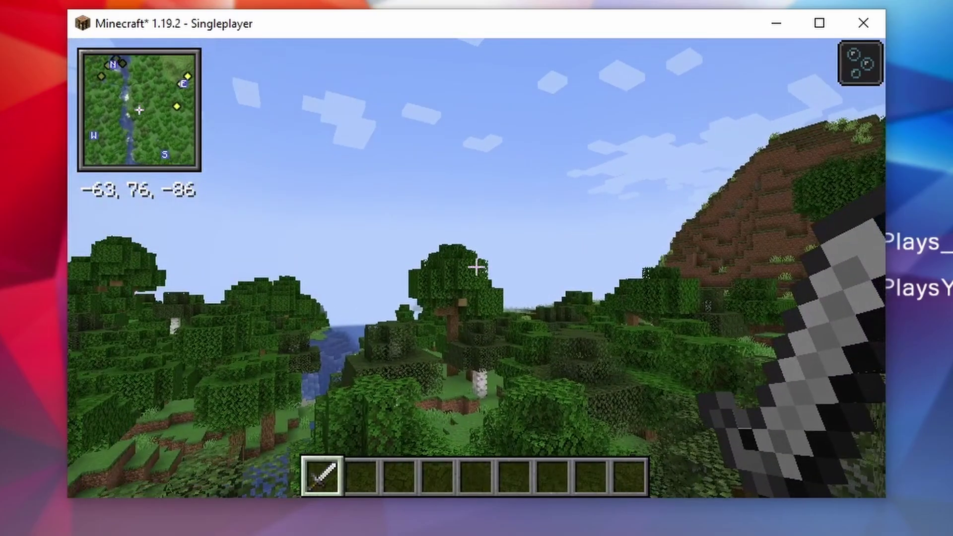